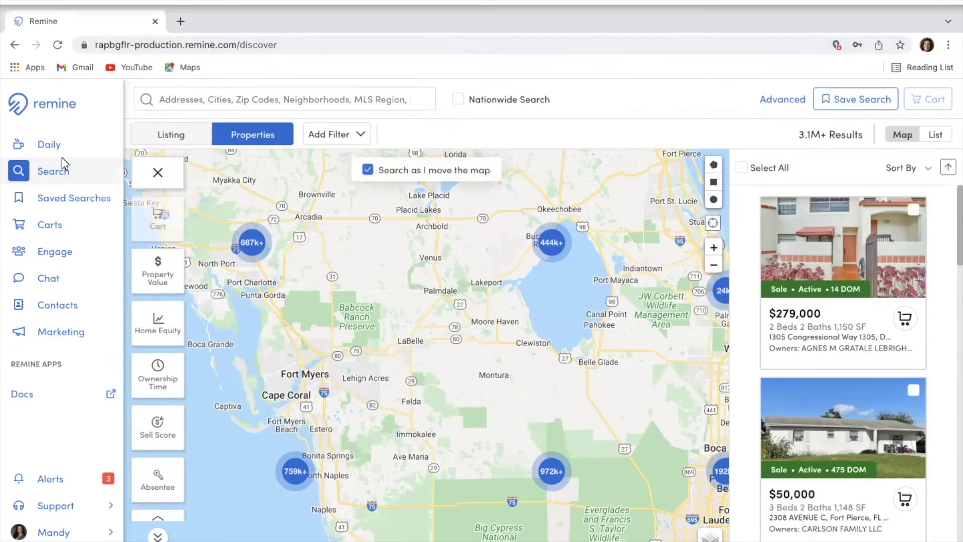
left_click(60, 136)
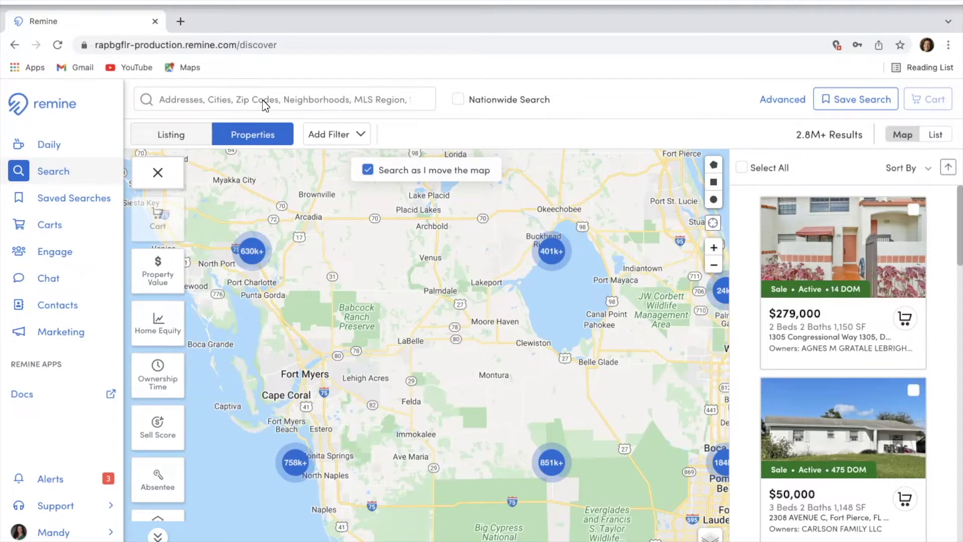
Step: Search 'Orange River Hills' and apply it as the Cape Coral neighborhood filter, narrowing to 75 properties
left_click(179, 99)
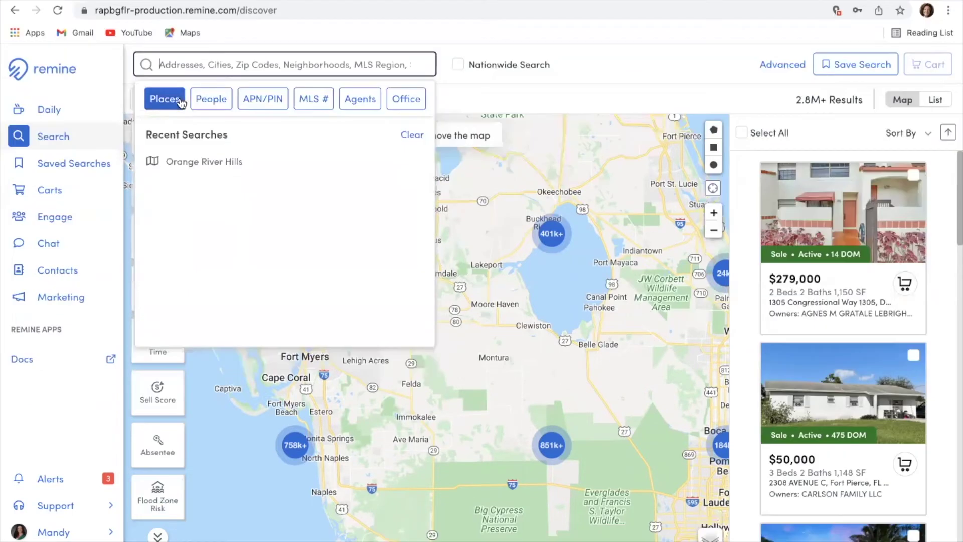
type("Orang")
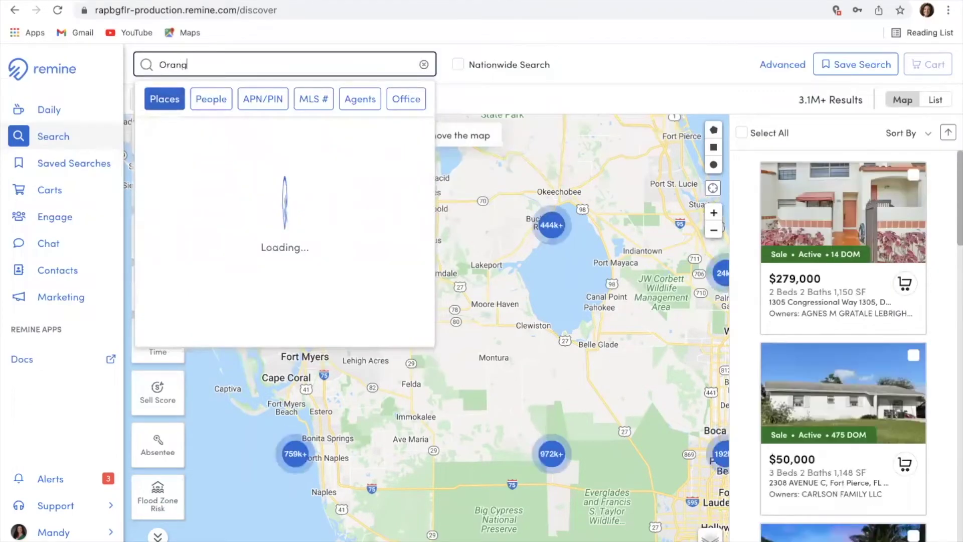
type("e River Hill")
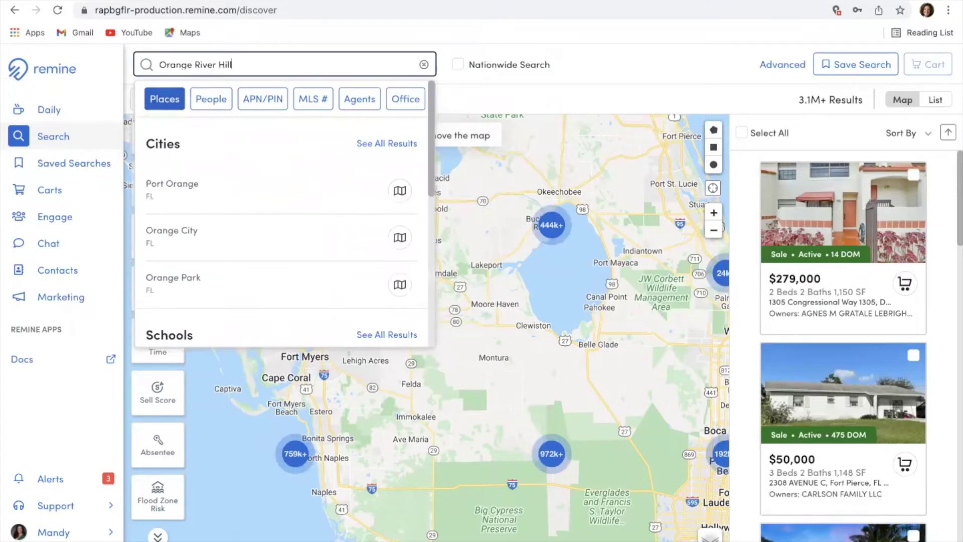
type("s")
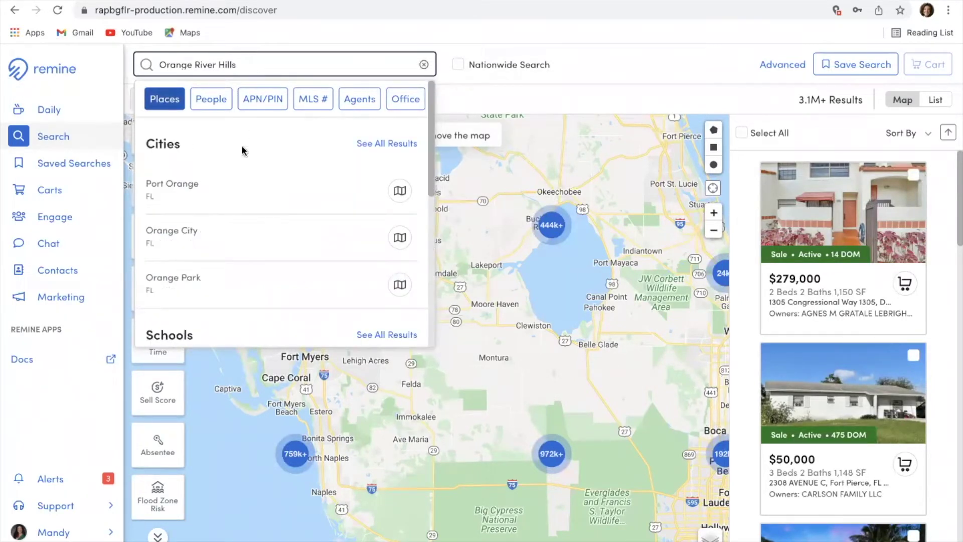
scroll(242, 160, "down", 1)
scroll(243, 162, "down", 5)
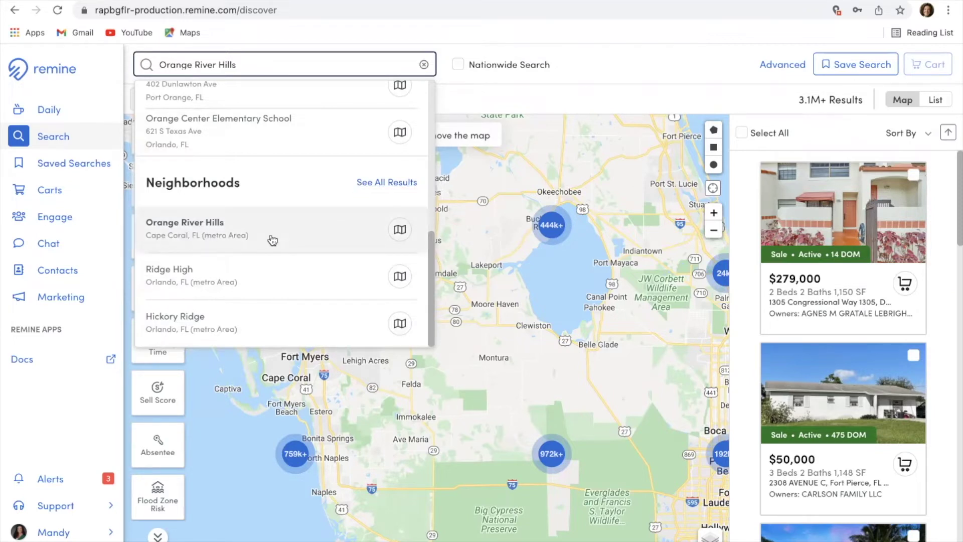
left_click(400, 230)
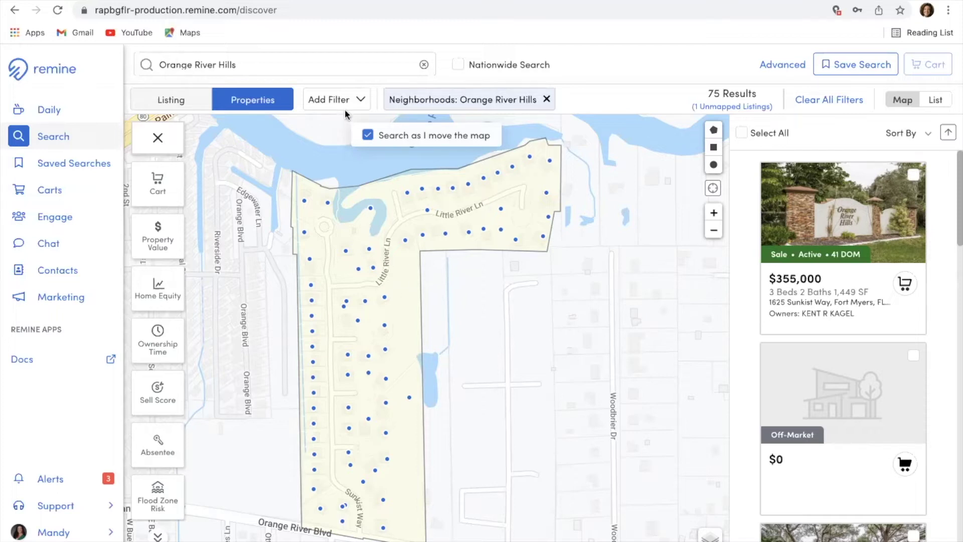
Step: Add an Off Market filter and tick Off-Market so only off-market properties remain (69)
left_click(329, 103)
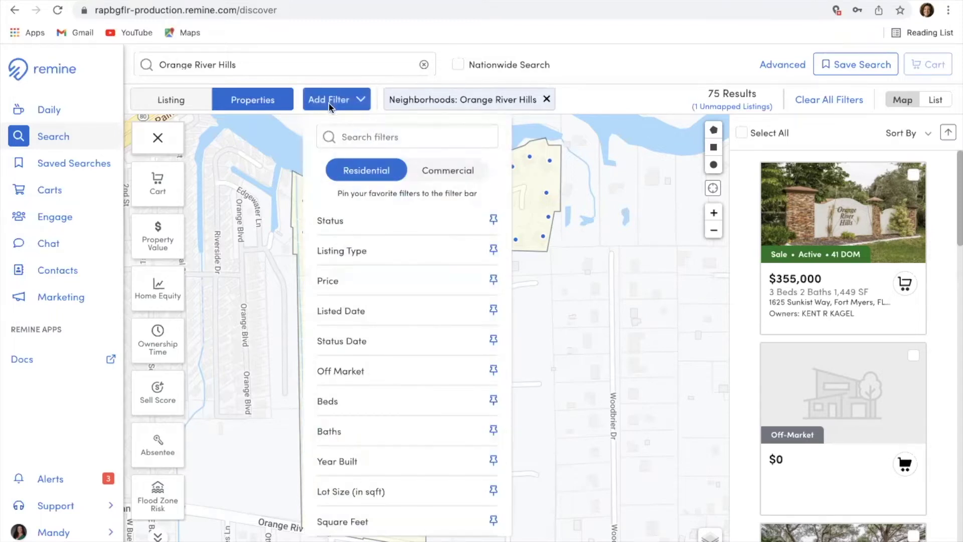
left_click(371, 378)
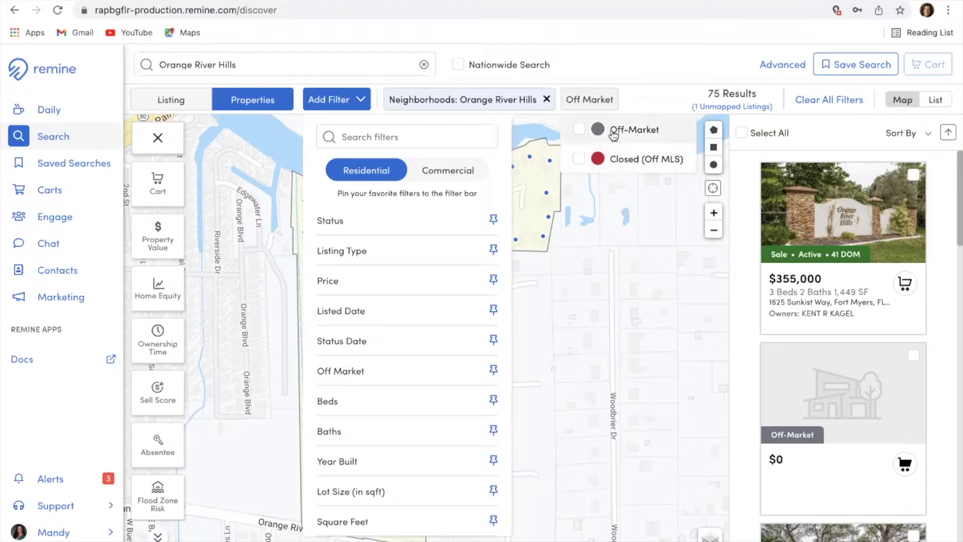
left_click(580, 130)
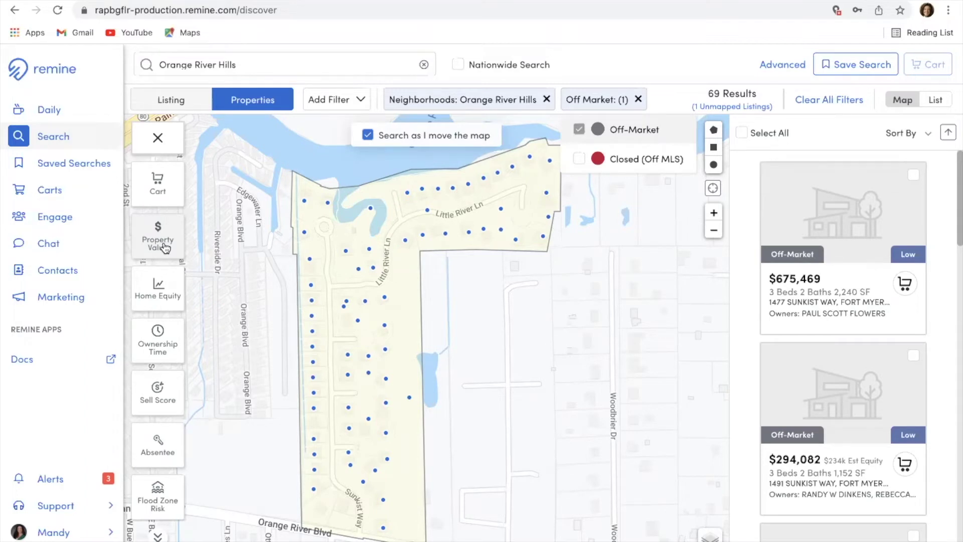
Step: Preview property value and home equity shading, then shade parcels by ownership time (0–5 to 20+ years)
left_click(165, 248)
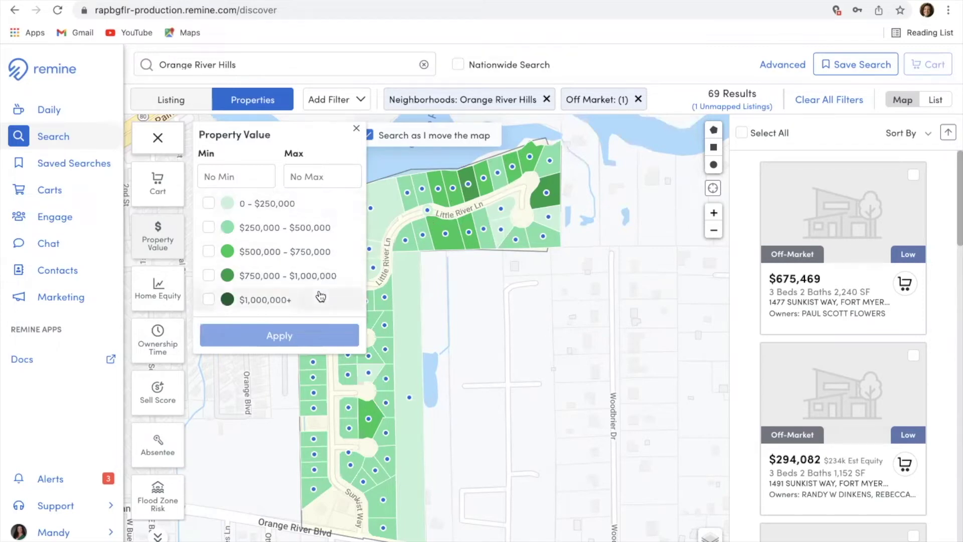
left_click(356, 128)
left_click(164, 294)
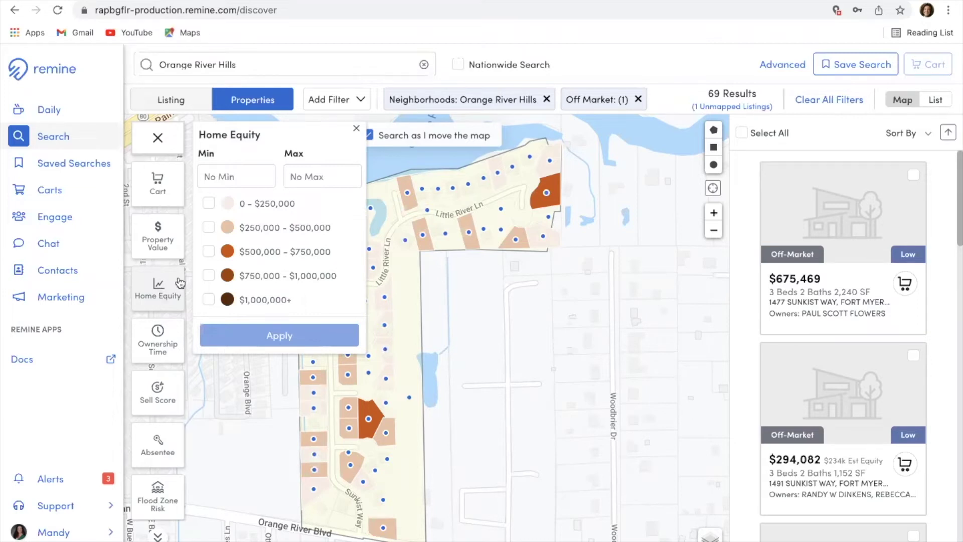
left_click(356, 127)
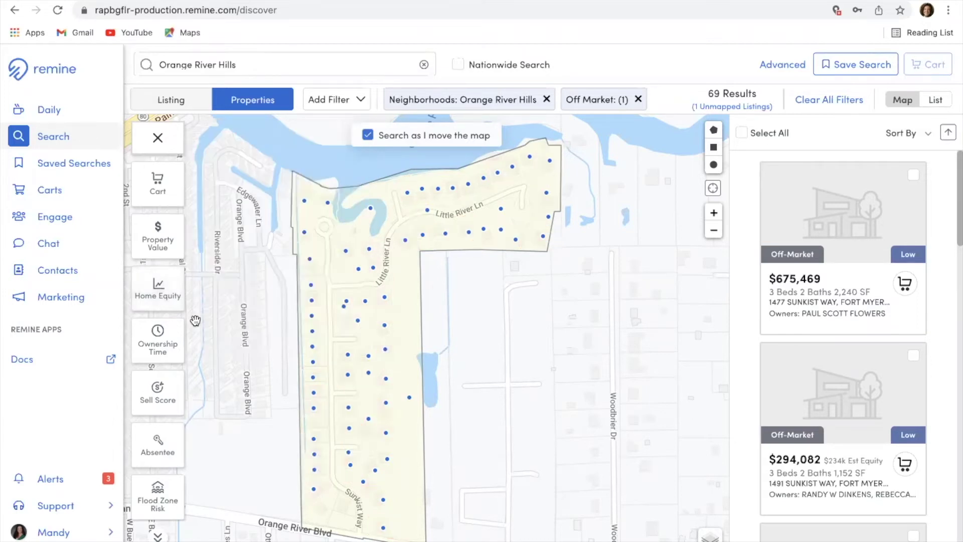
left_click(160, 341)
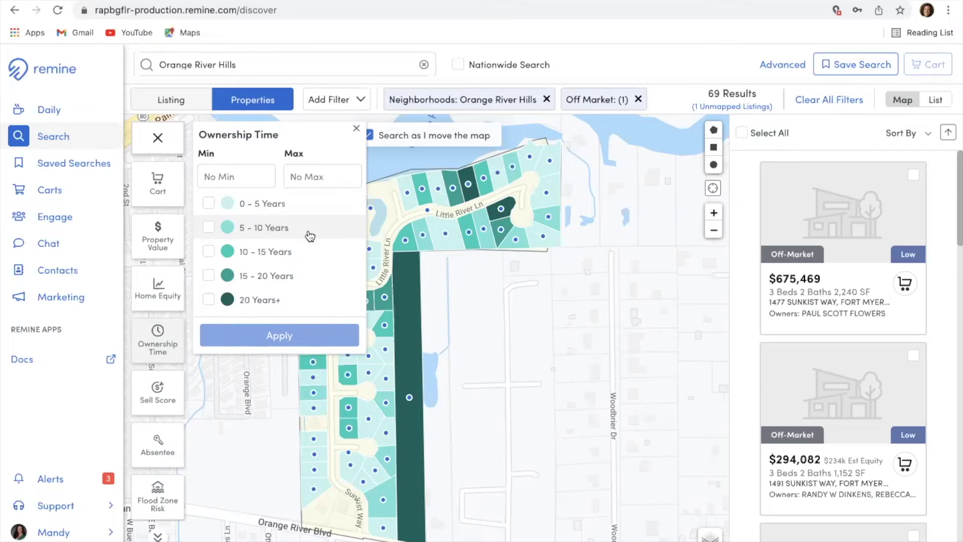
Step: Replace the ownership-time shading with sell score shading in Low, Medium and High bands
left_click(356, 128)
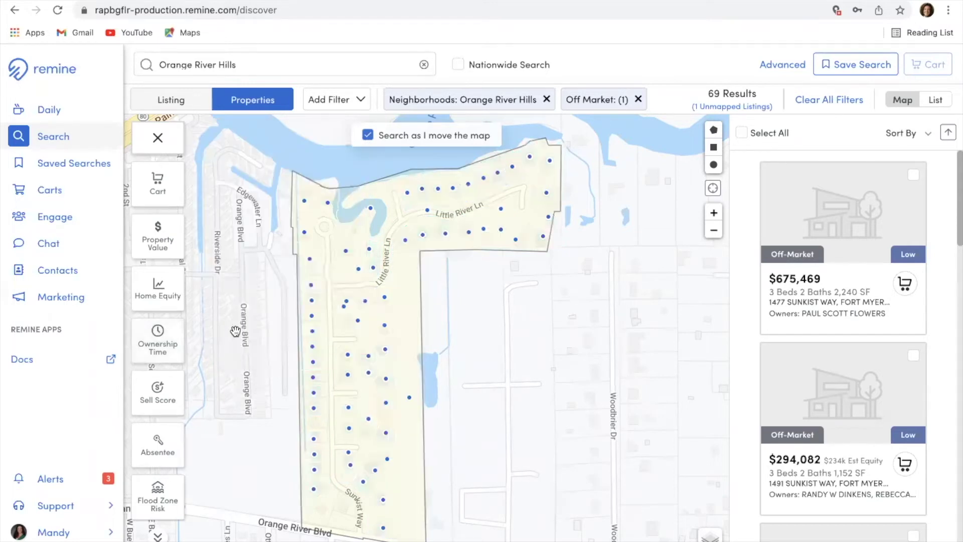
left_click(167, 405)
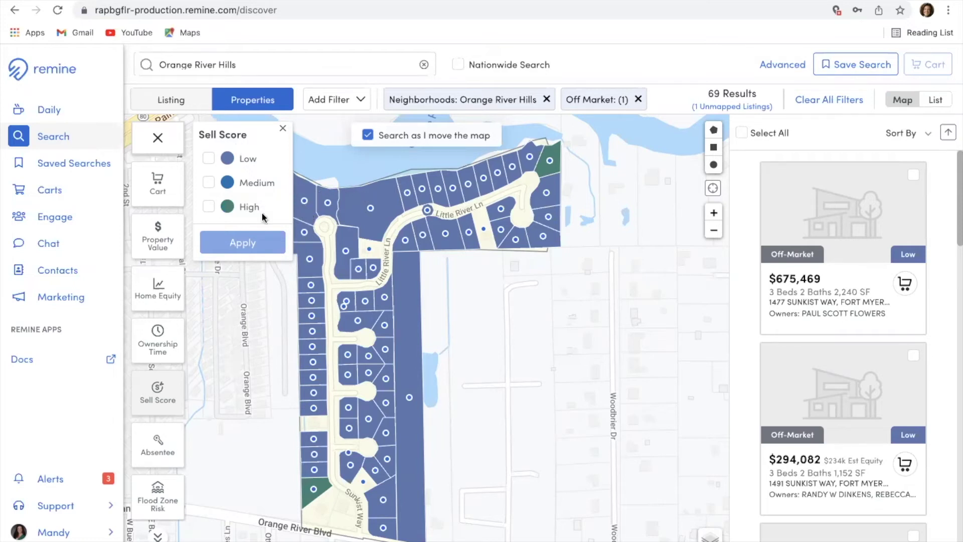
Step: Swap sell-score shading for the absentee ownership overlay (Owner Occupant, Corporate, Absentee In State)
left_click(283, 128)
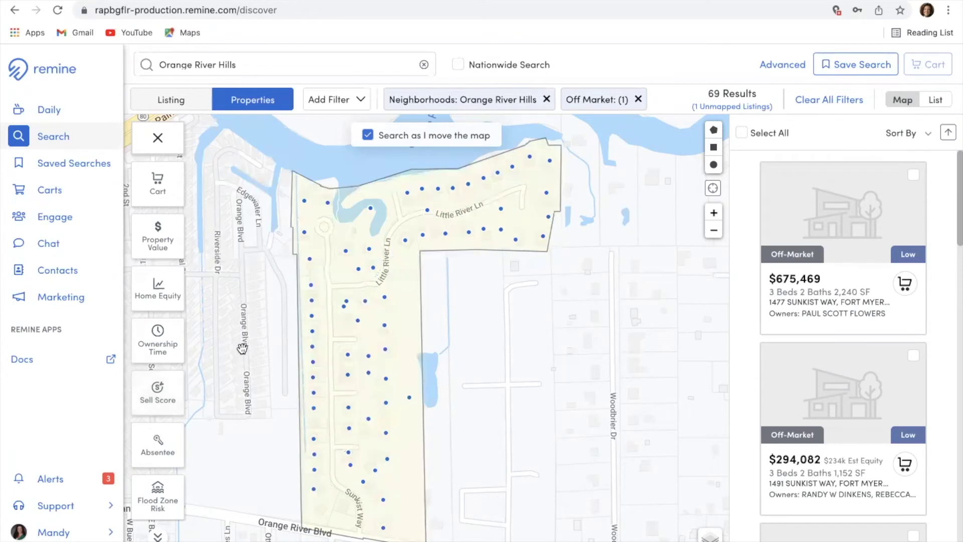
left_click(181, 452)
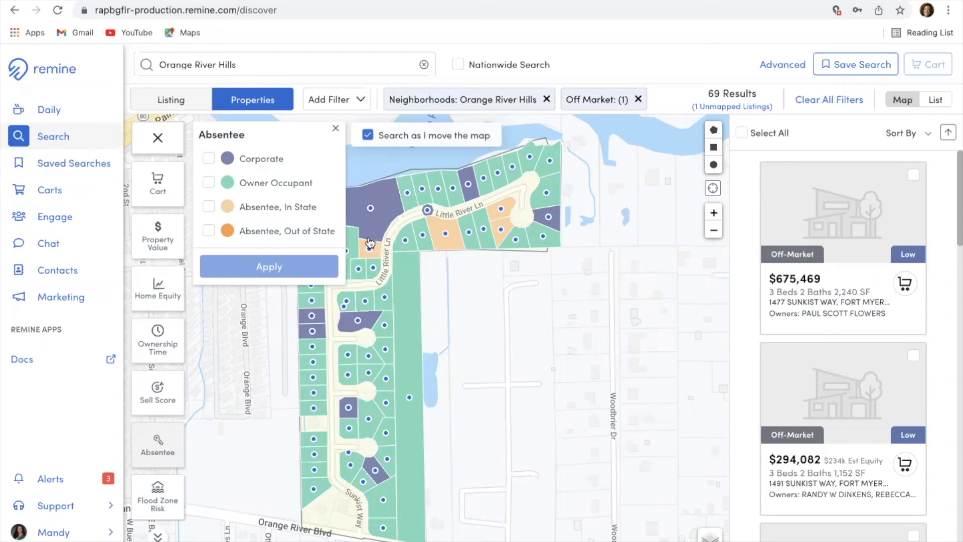
Step: Clear the absentee colouring and expand the map toolbar to show more overlay tools
left_click(335, 128)
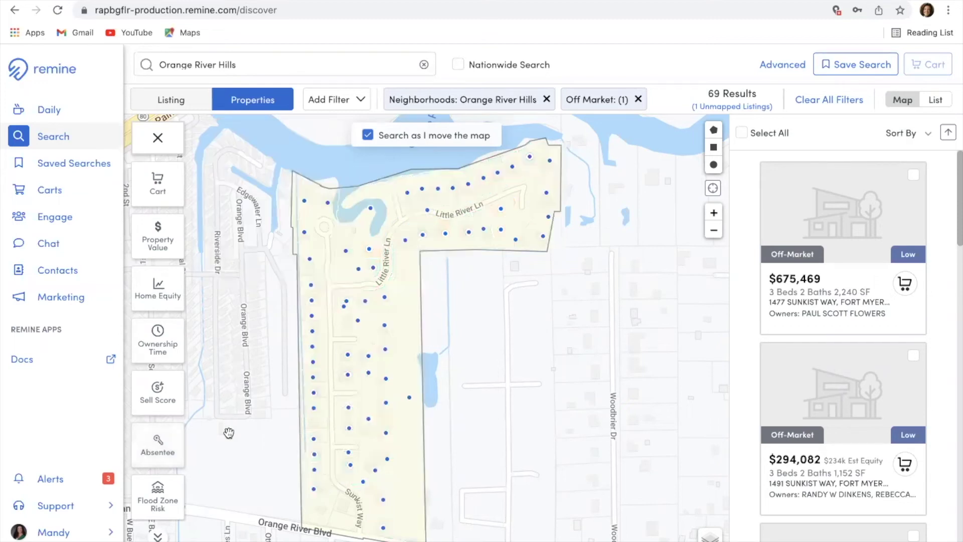
left_click(159, 536)
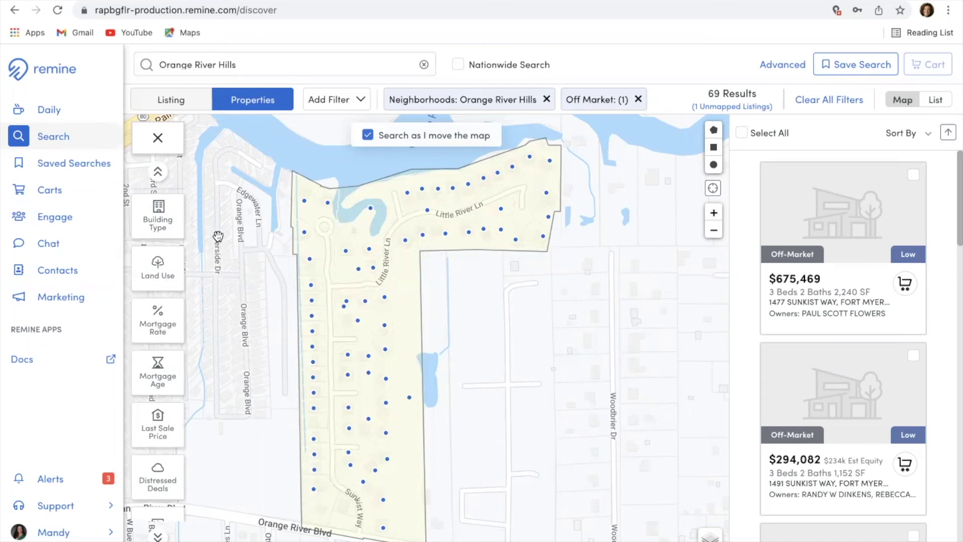
left_click(158, 271)
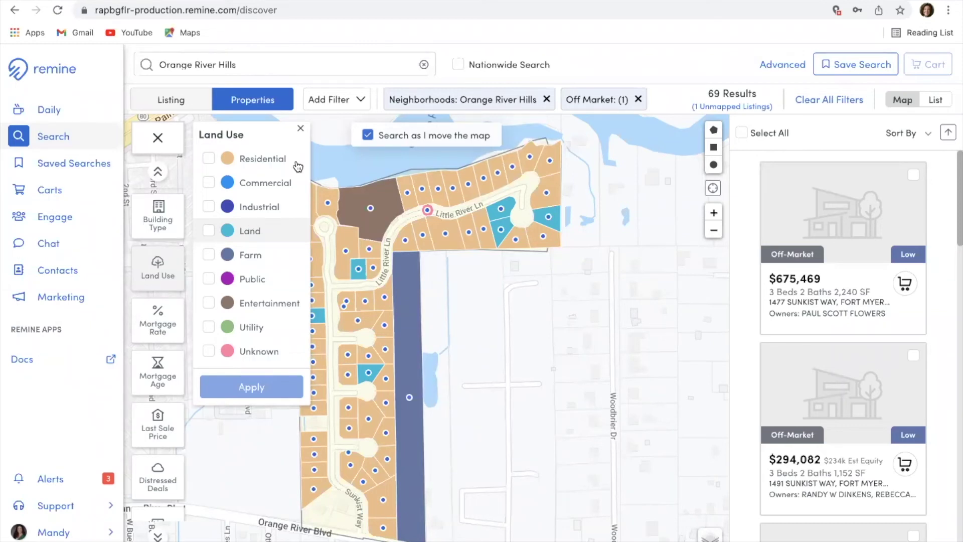
left_click(301, 128)
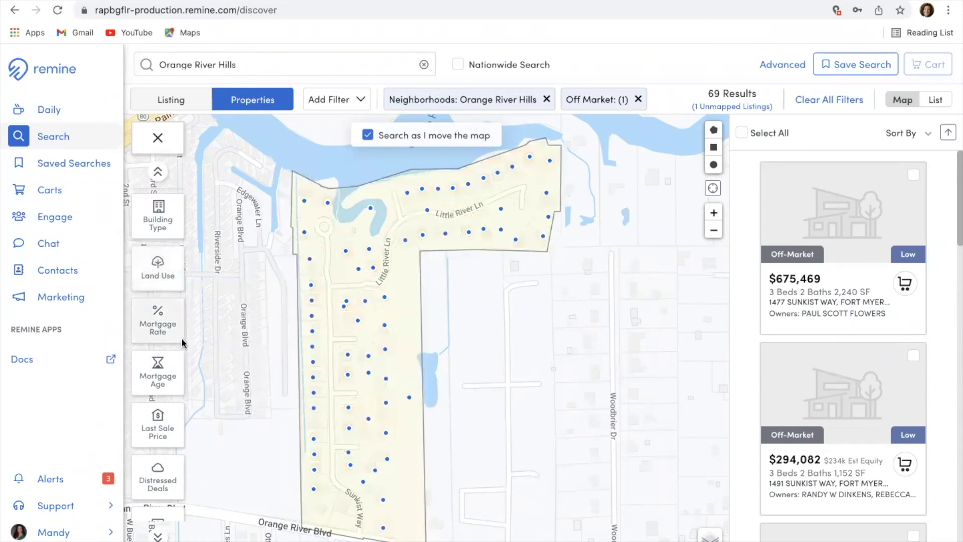
Step: Open the Mortgage Rate overlay and navigate the map back to the Orange River Hills parcels
scroll(185, 340, "down", 4)
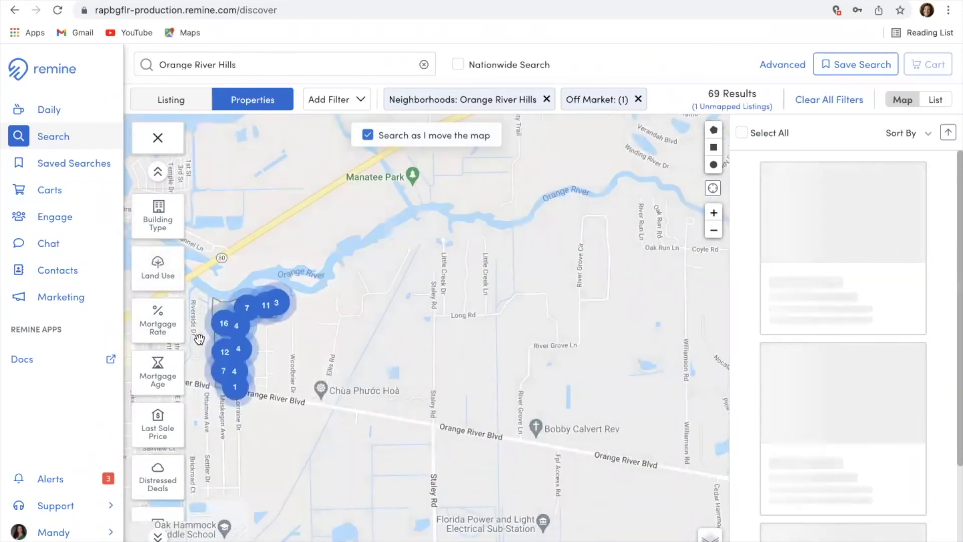
left_click(166, 334)
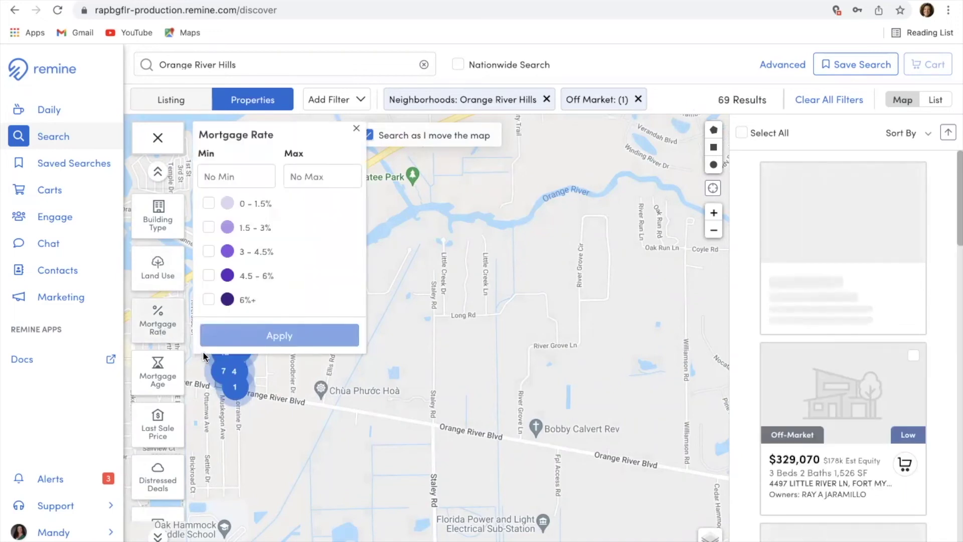
left_click(239, 389)
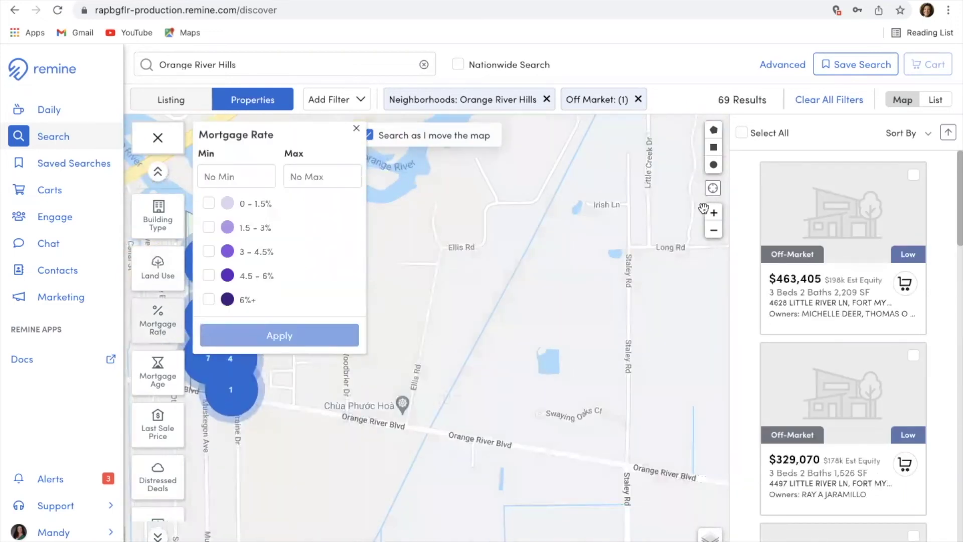
left_click(715, 214)
left_click(714, 213)
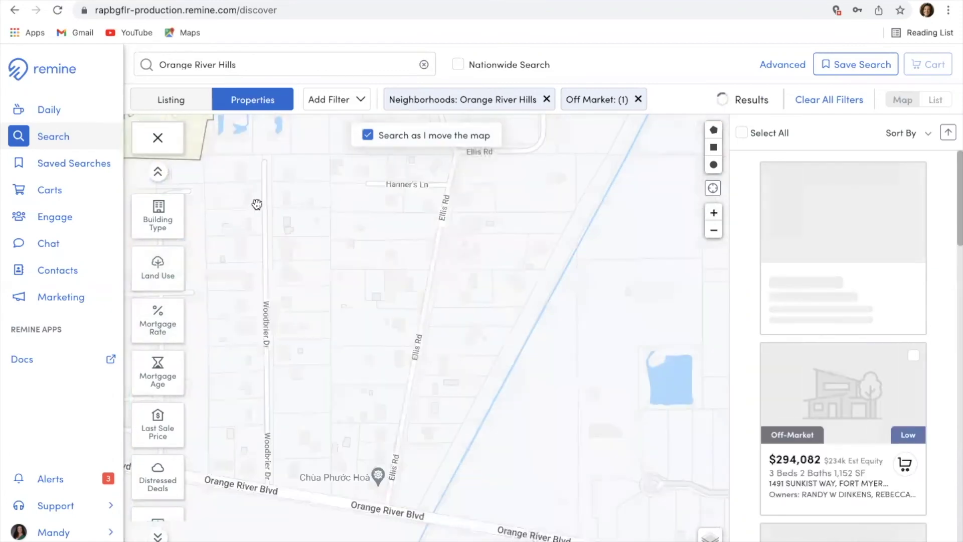
left_click_drag(268, 206, 378, 216)
left_click_drag(273, 157, 531, 219)
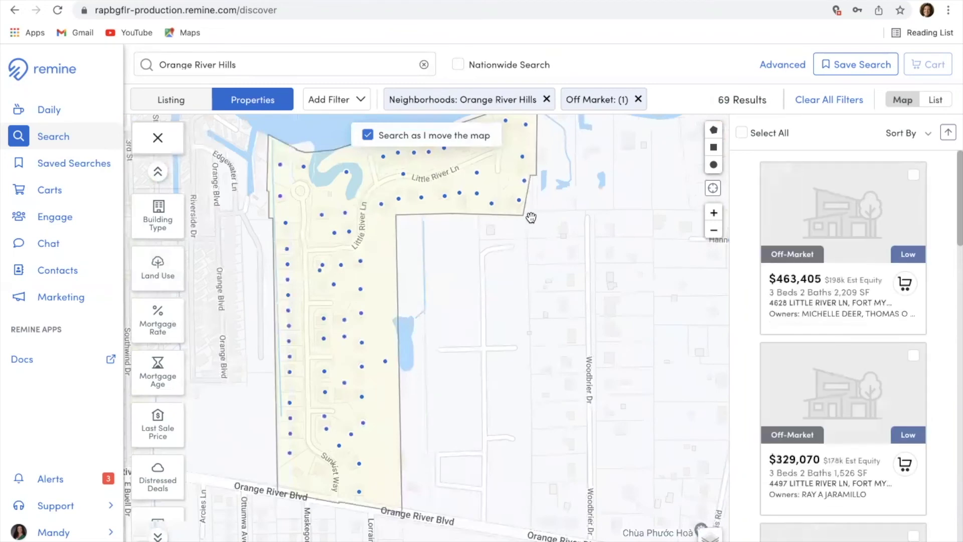
left_click(158, 329)
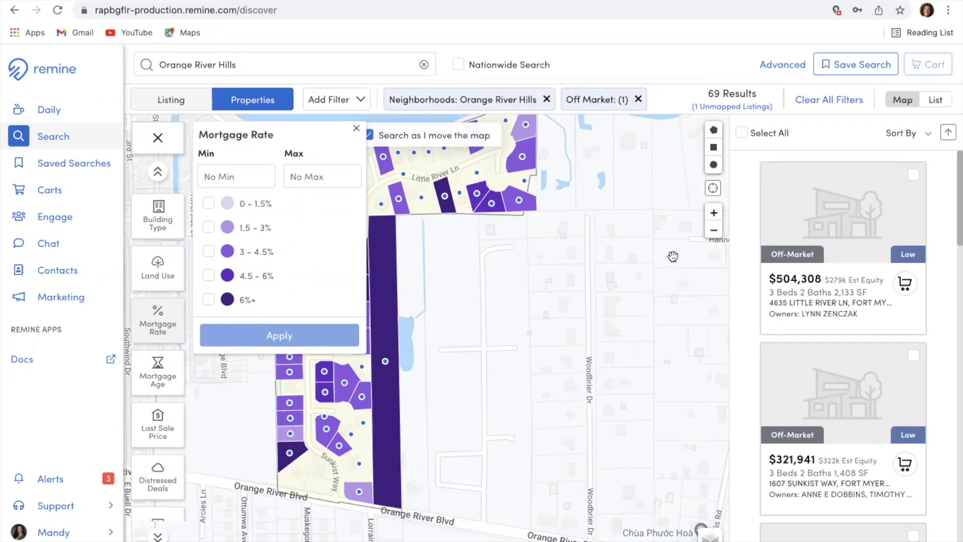
Step: Recentre on the neighbourhood and apply mortgage-rate shading, banded from 0–1.5% to 6%+
left_click(714, 231)
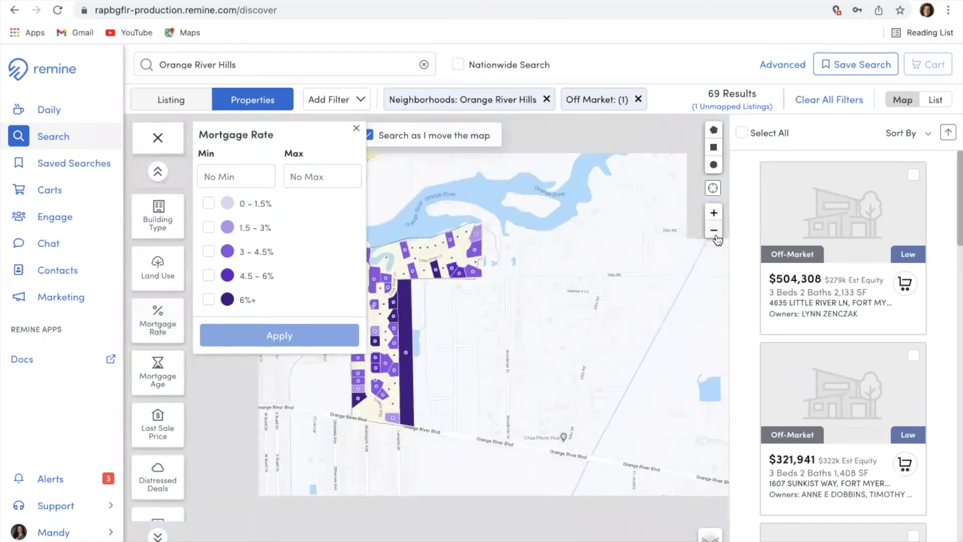
left_click(462, 243)
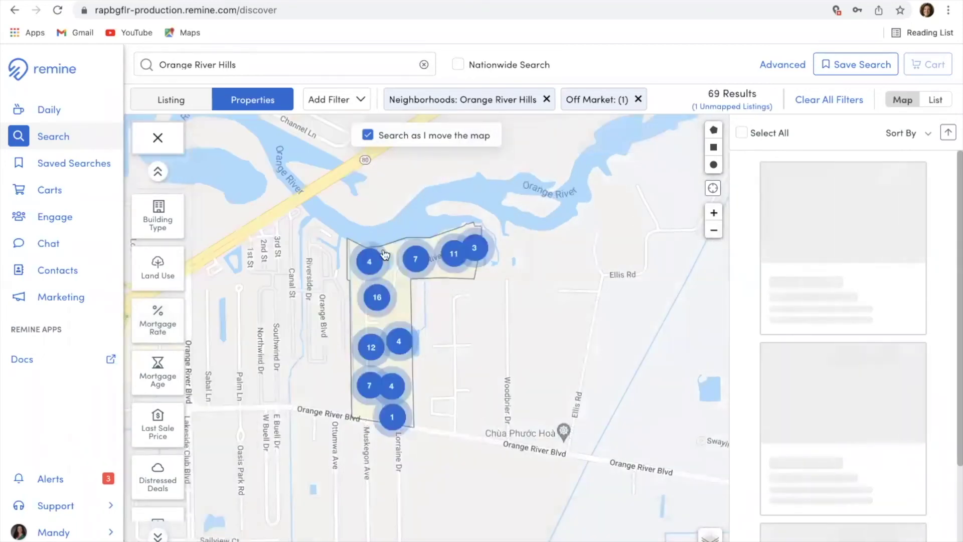
left_click(713, 212)
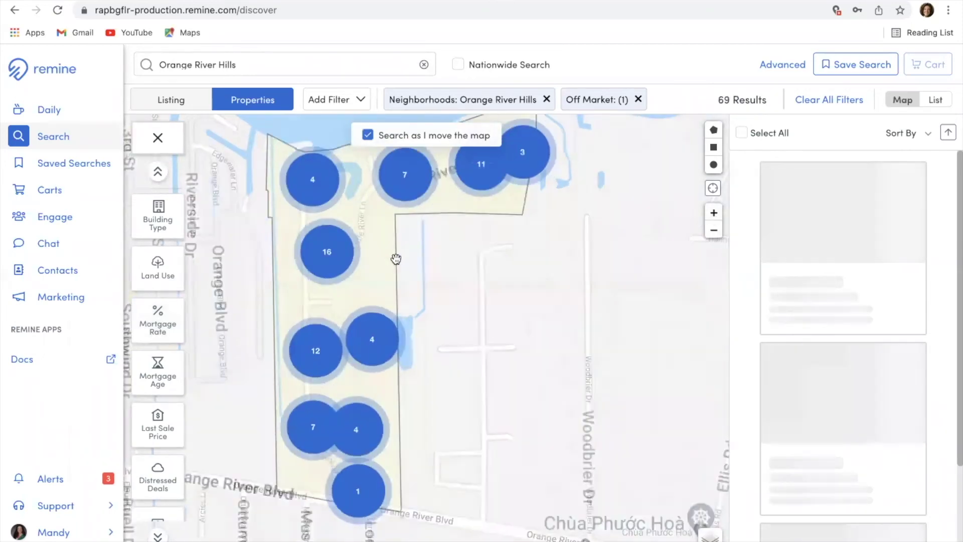
left_click_drag(385, 269, 497, 267)
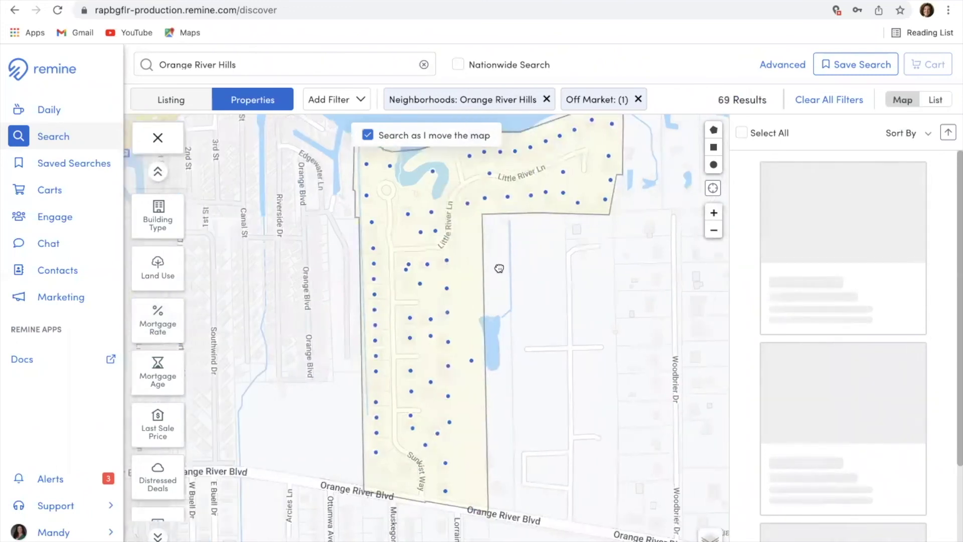
left_click(164, 326)
left_click(166, 328)
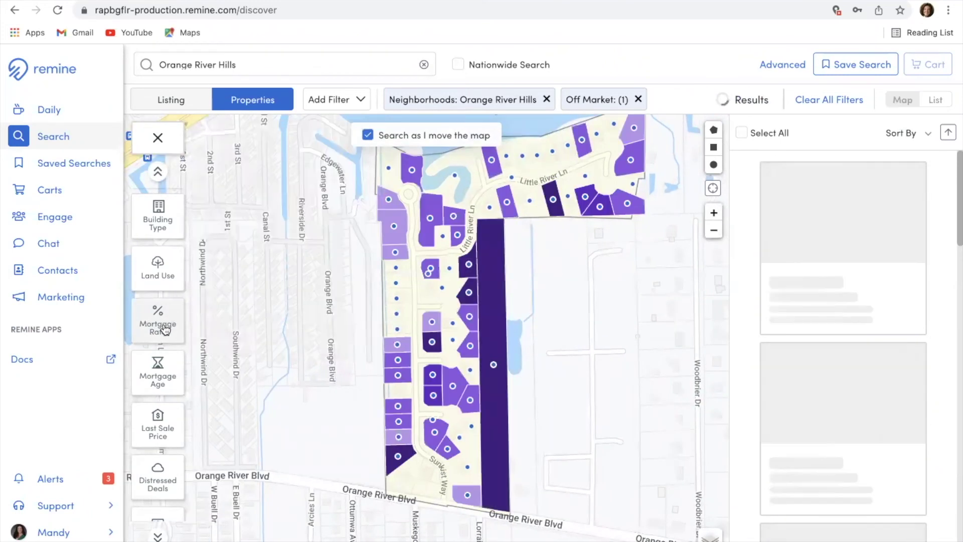
Step: Review the mortgage-rate legend, then close it to leave plain markers for the 69 results
left_click(165, 329)
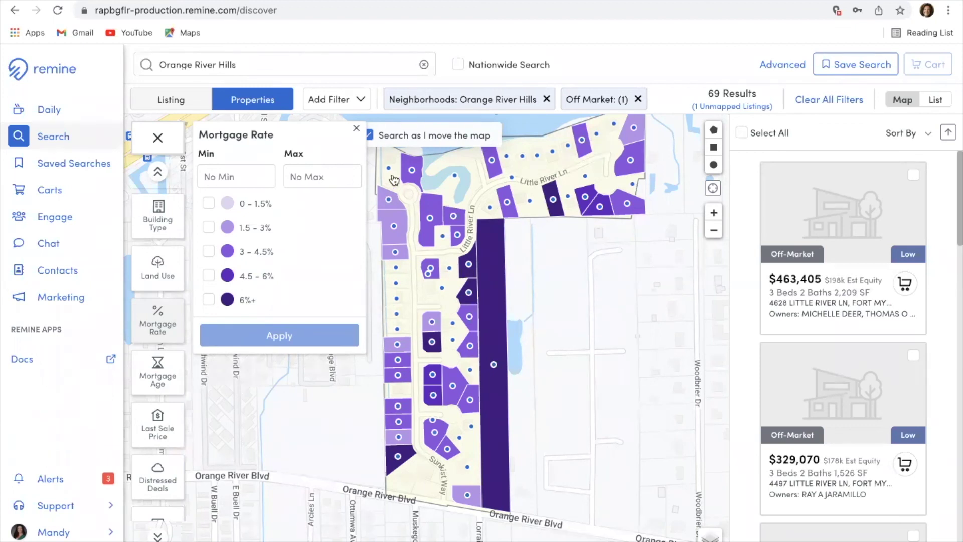
left_click(357, 129)
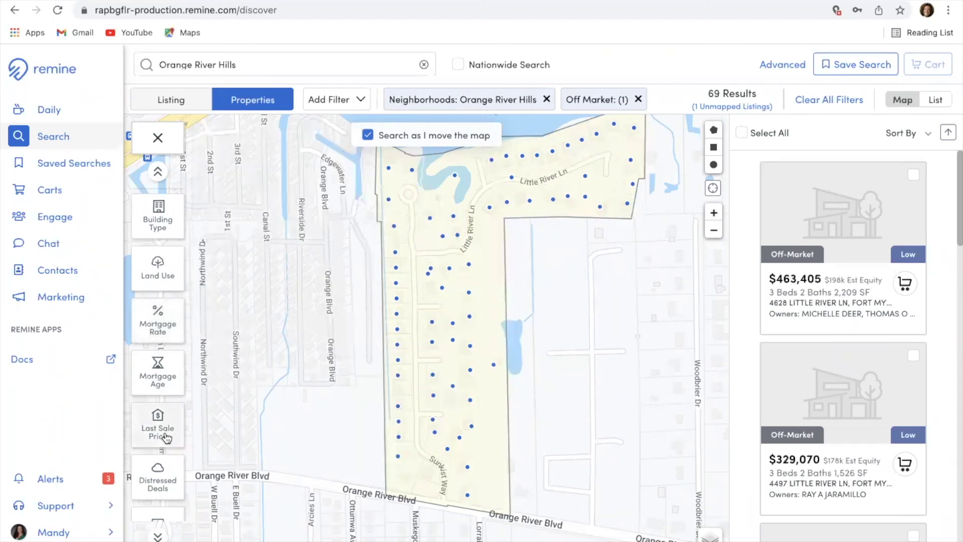
left_click(158, 534)
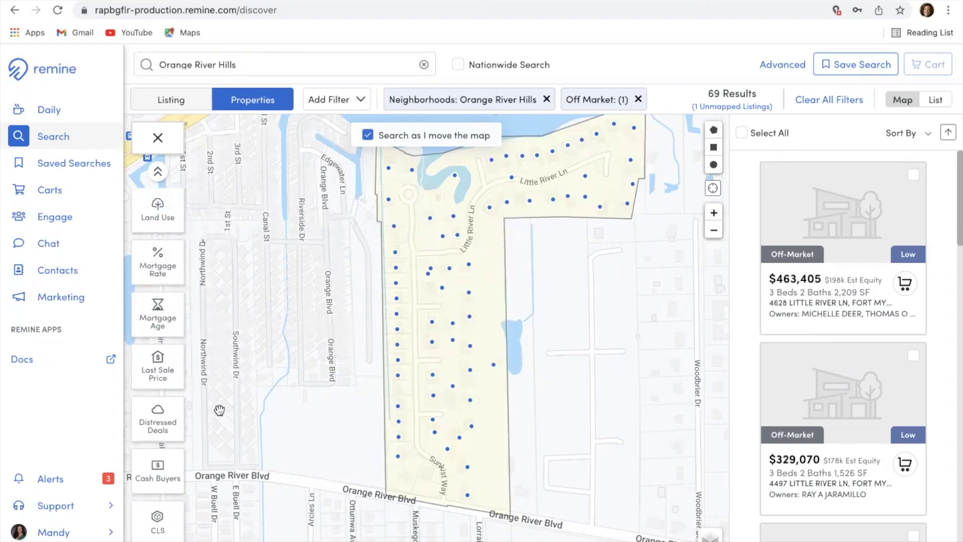
left_click(162, 423)
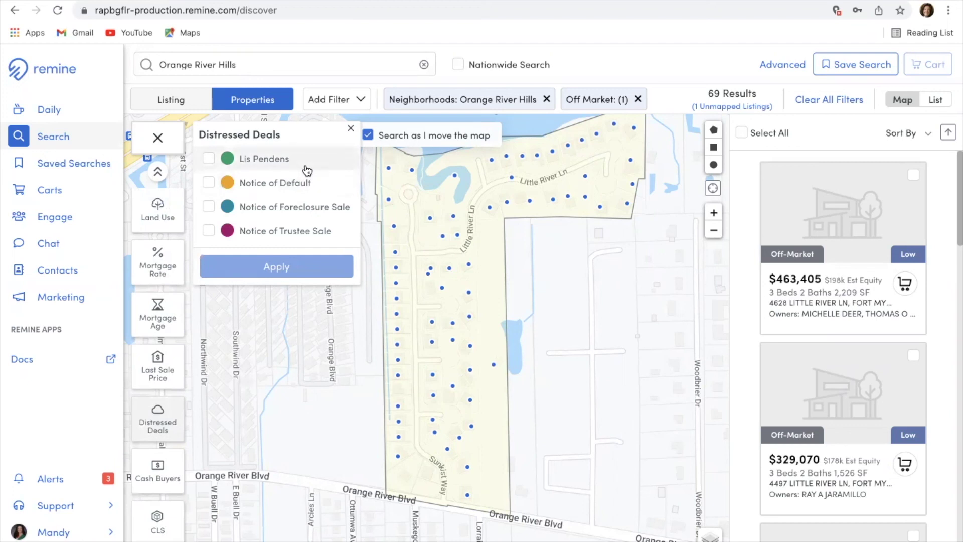
left_click(350, 132)
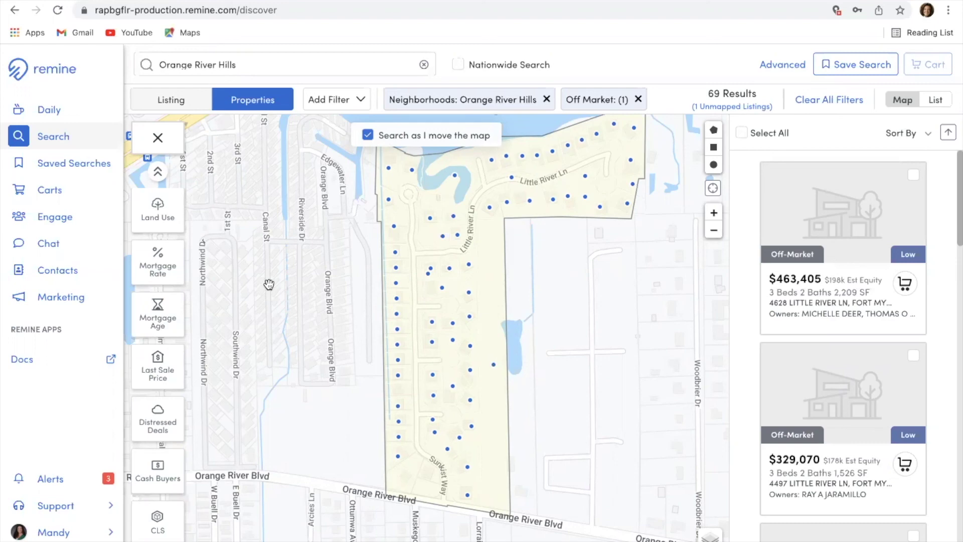
mouse_move(645, 4)
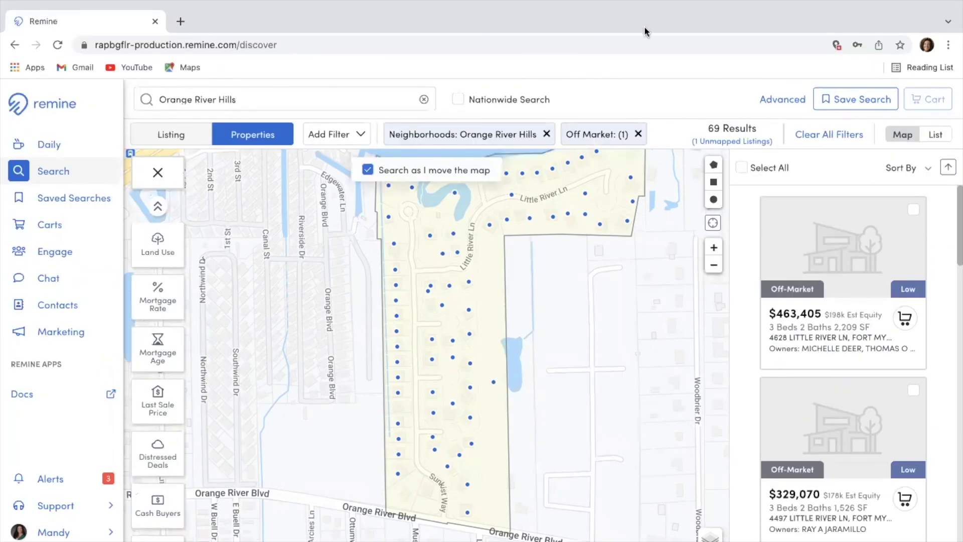